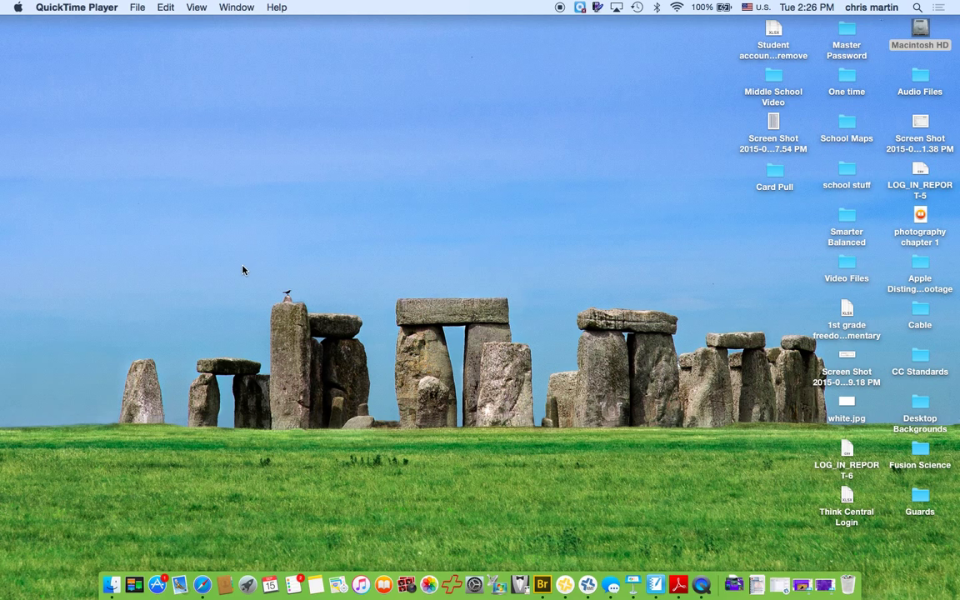
Bring the Sea Lions presentation forward on the predators slide and browse the File menu without choosing.
drag(254, 273, 317, 298)
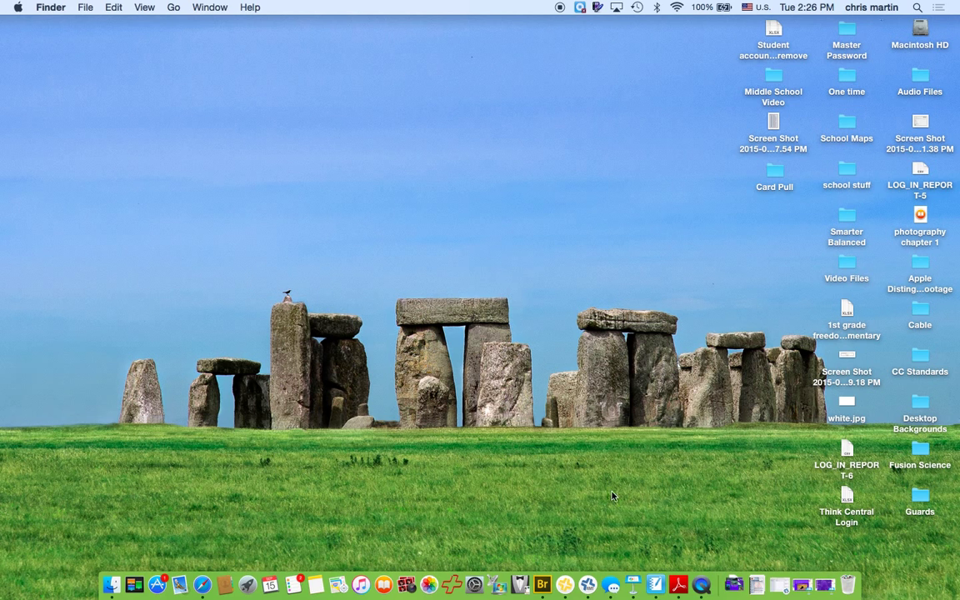
click(634, 573)
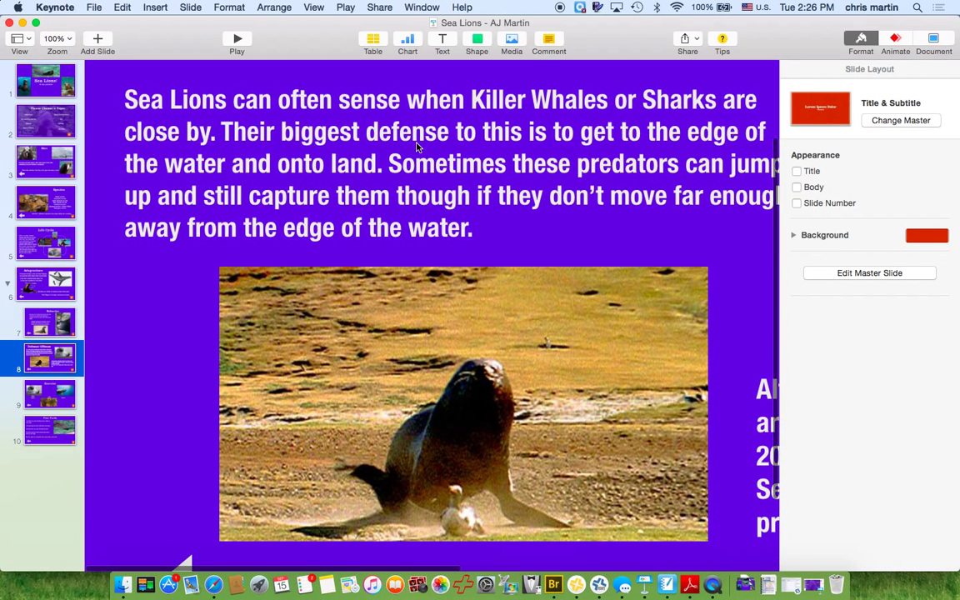
click(61, 7)
mouse_move(95, 7)
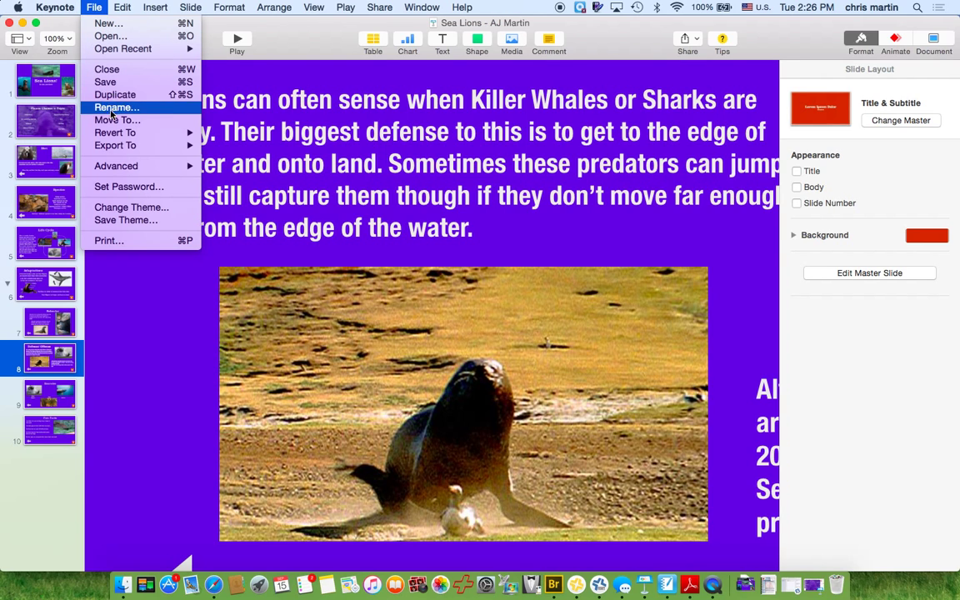
click(97, 7)
scroll(194, 164, right, 3)
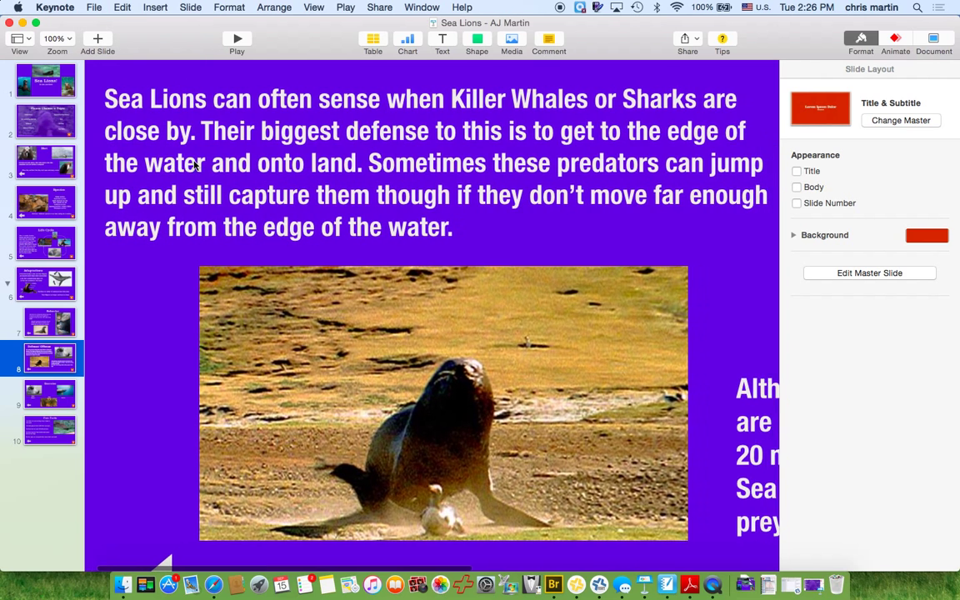
scroll(194, 164, right, 2)
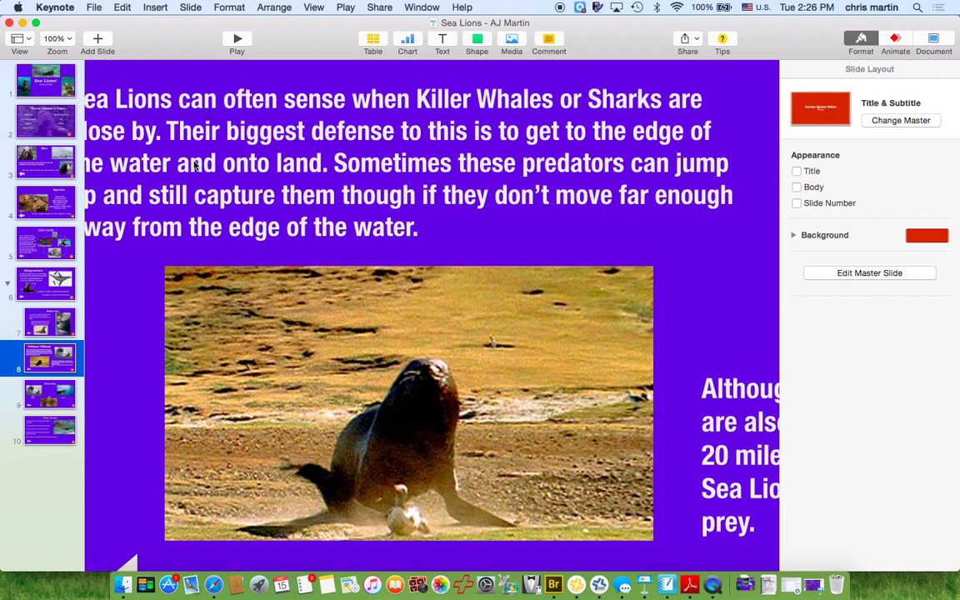
scroll(194, 164, left, 5)
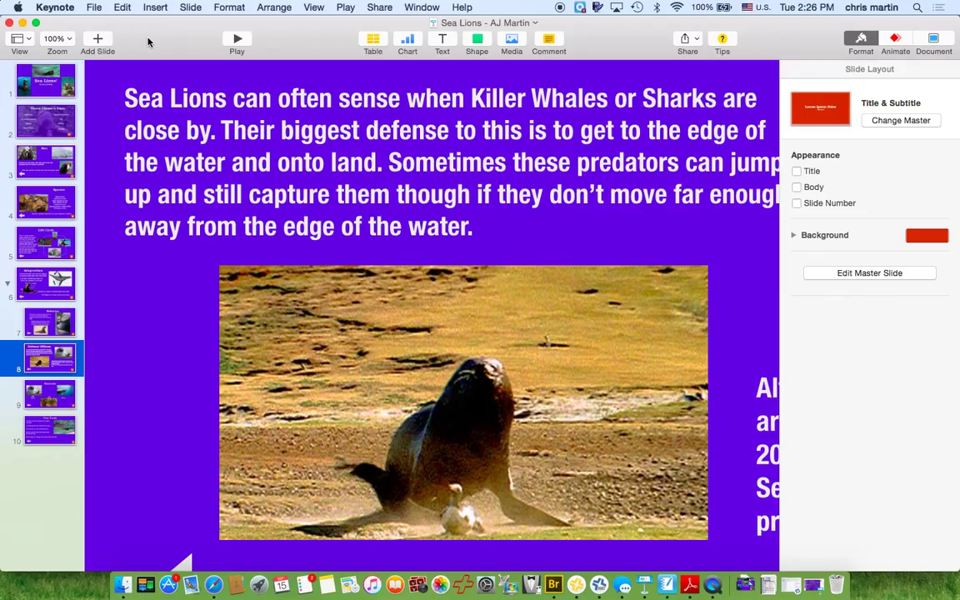
click(94, 7)
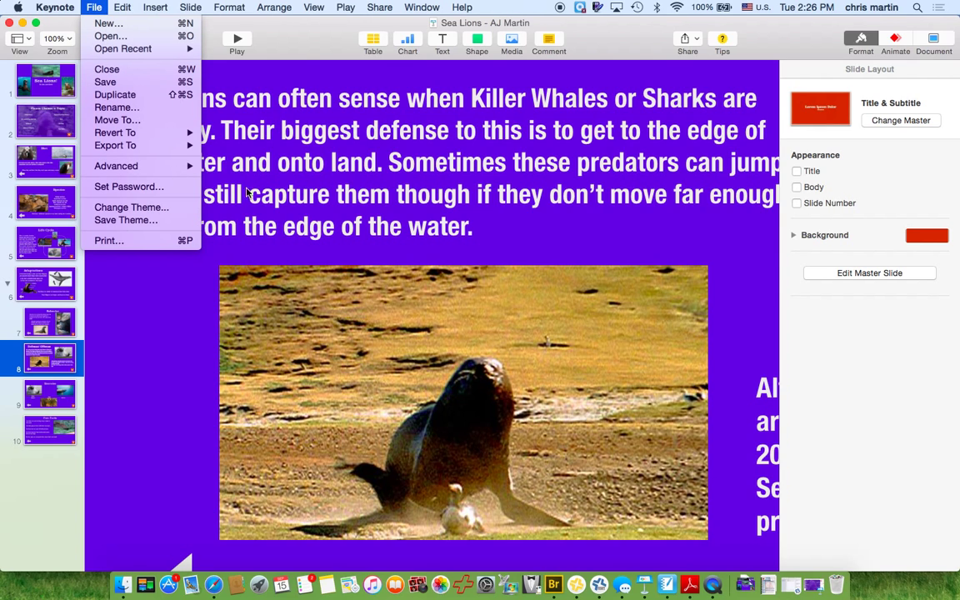
click(141, 39)
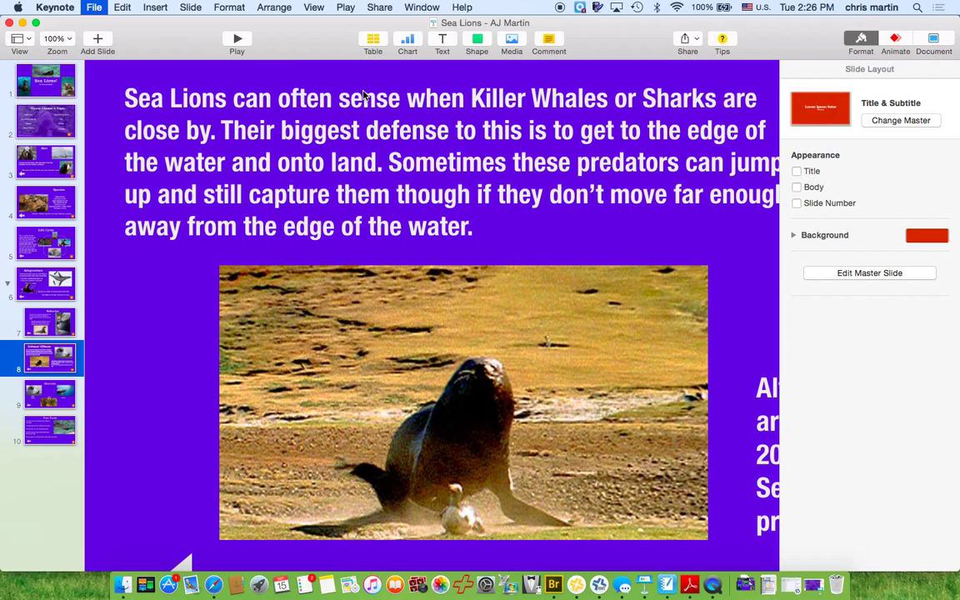
scroll(460, 227, right, 3)
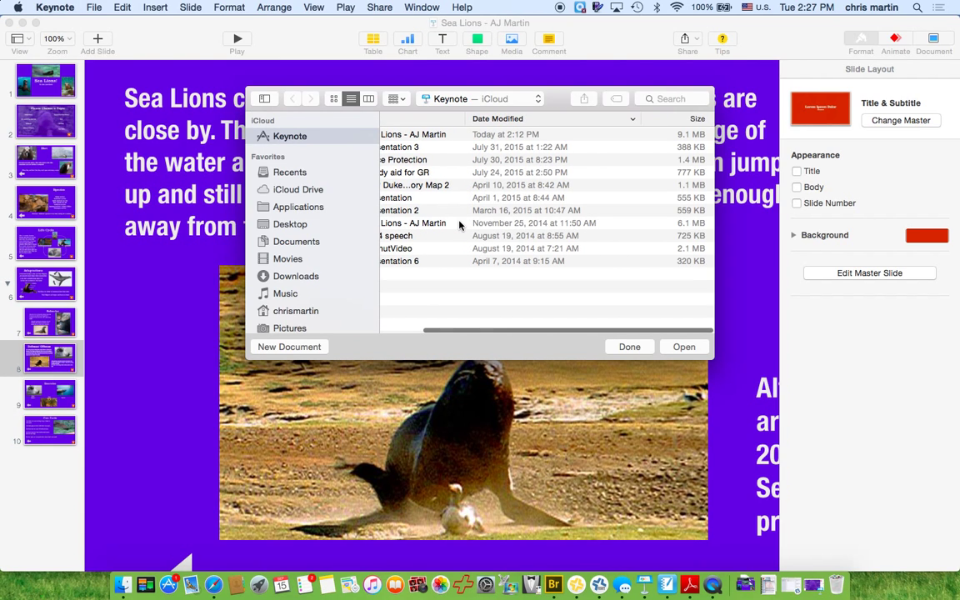
scroll(520, 227, left, 3)
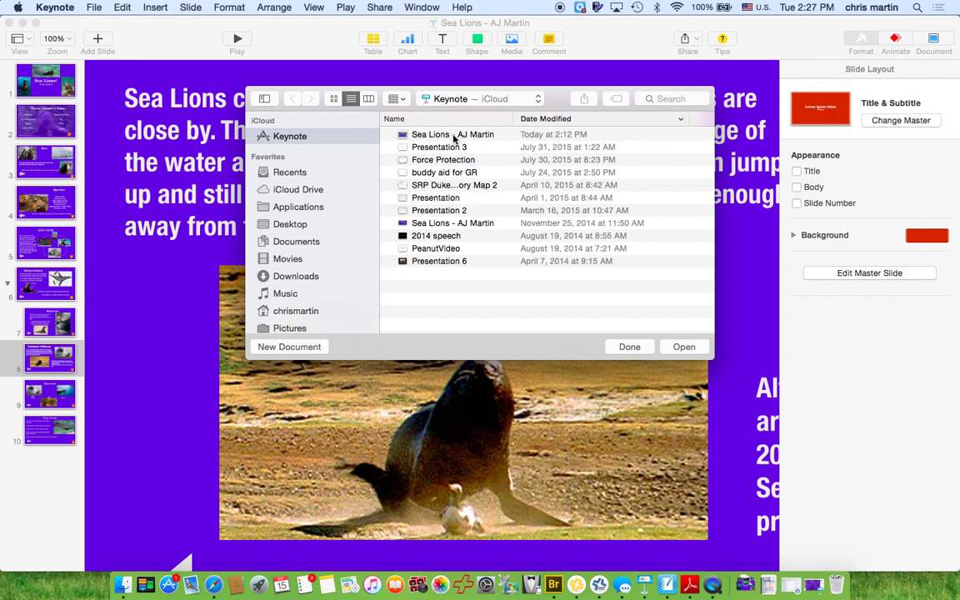
click(433, 134)
click(629, 347)
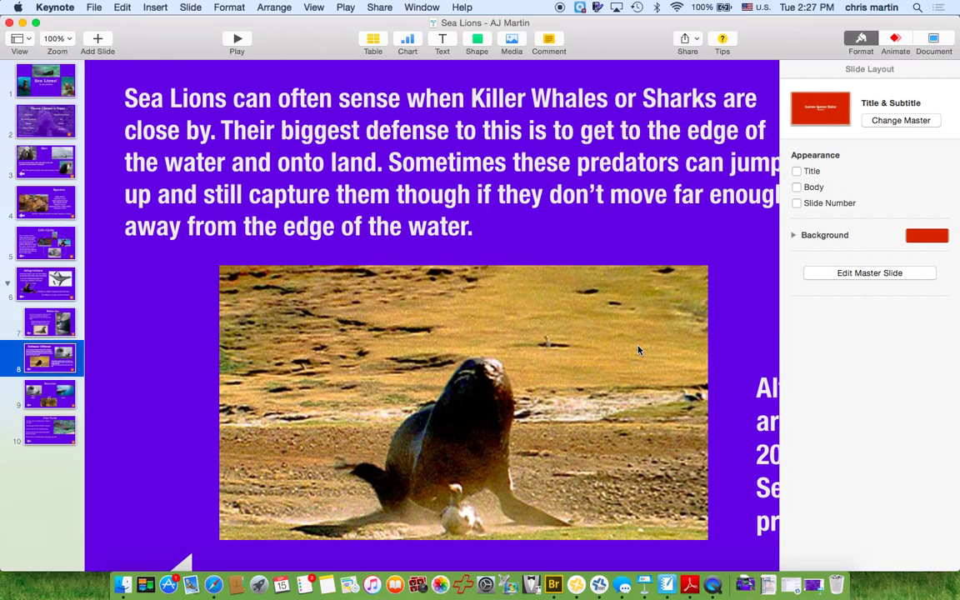
Select all ten Sea Lions slides and export them to PDF at Better image quality.
click(56, 97)
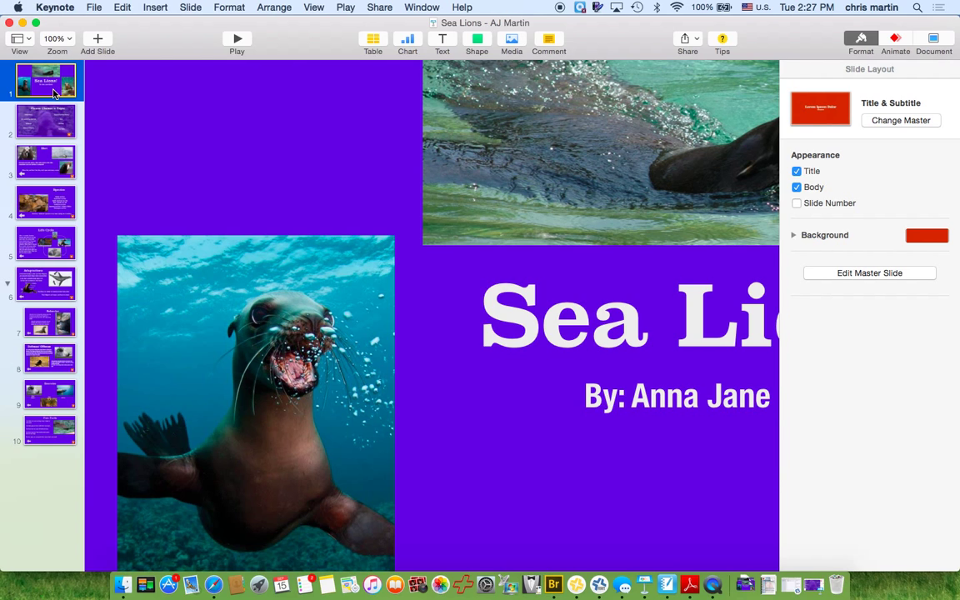
key(super+a)
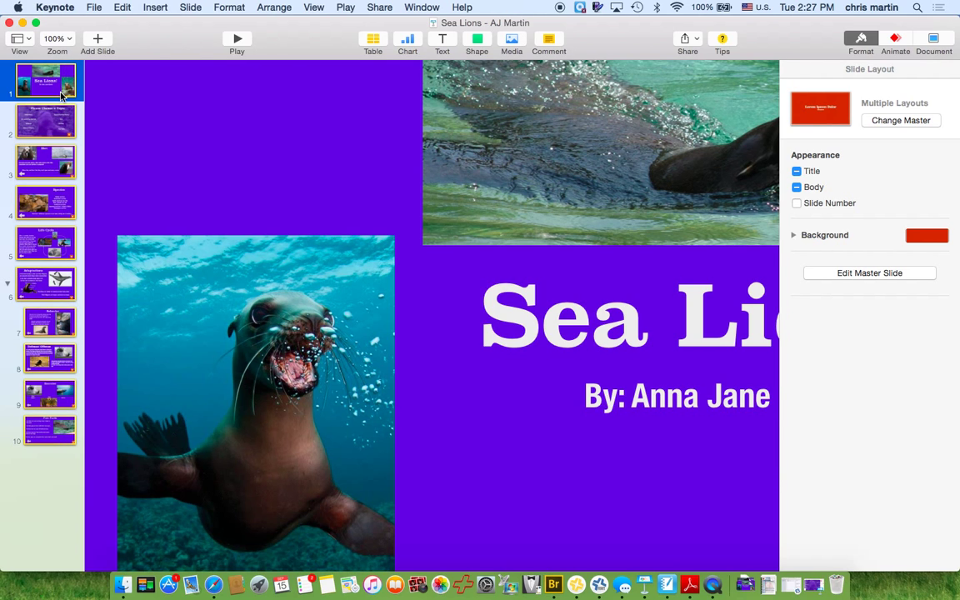
click(94, 8)
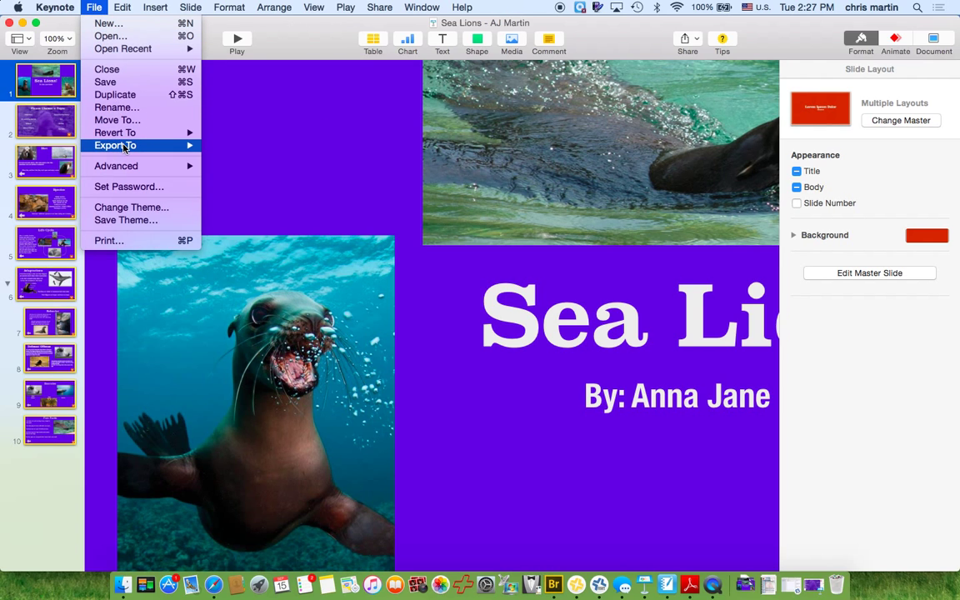
mouse_move(125, 148)
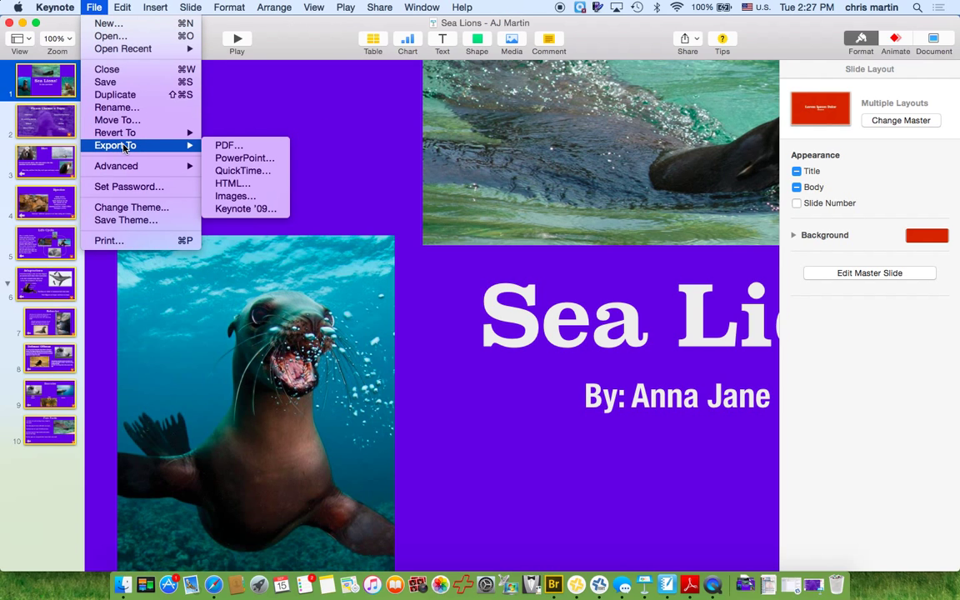
click(242, 147)
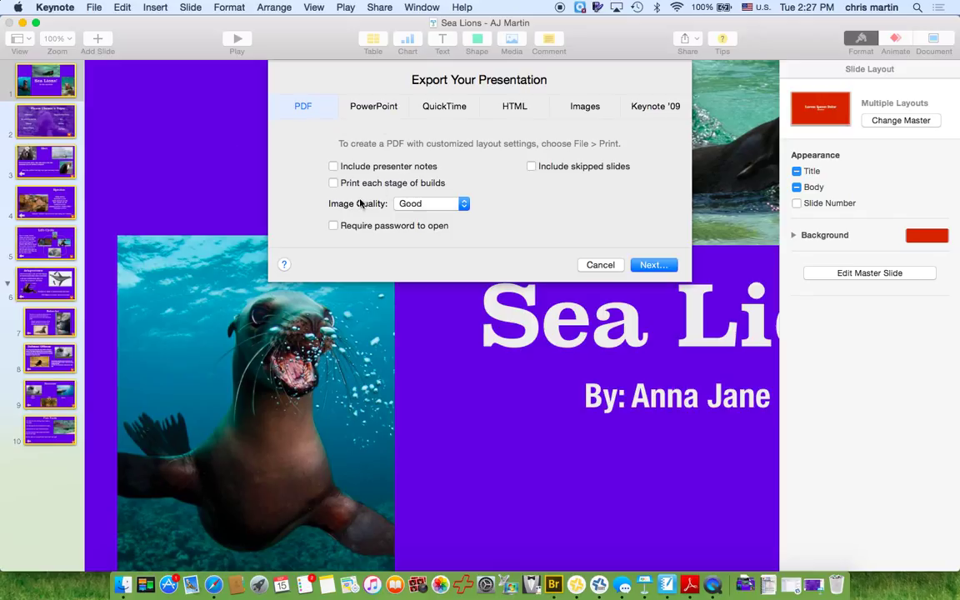
click(397, 203)
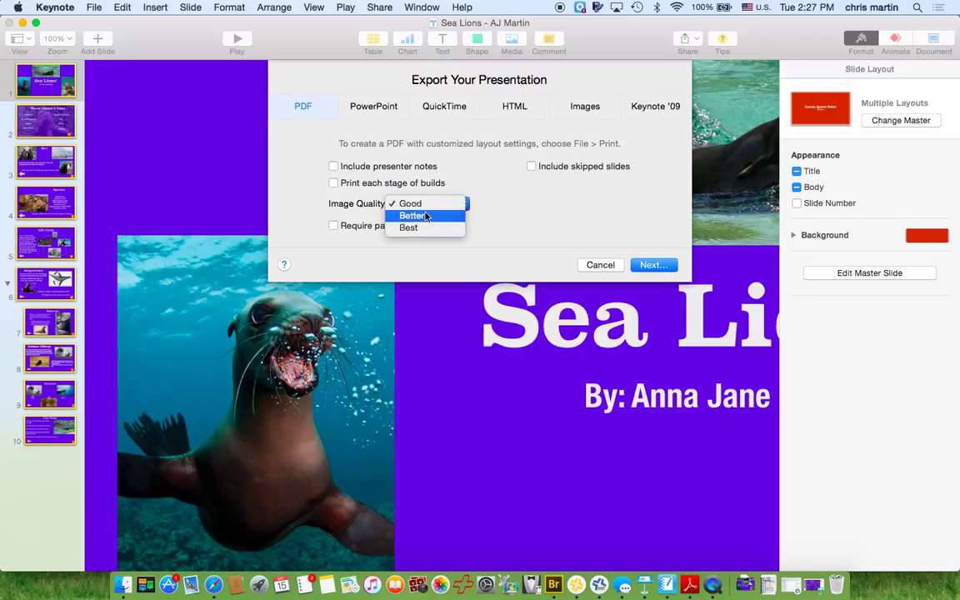
click(426, 218)
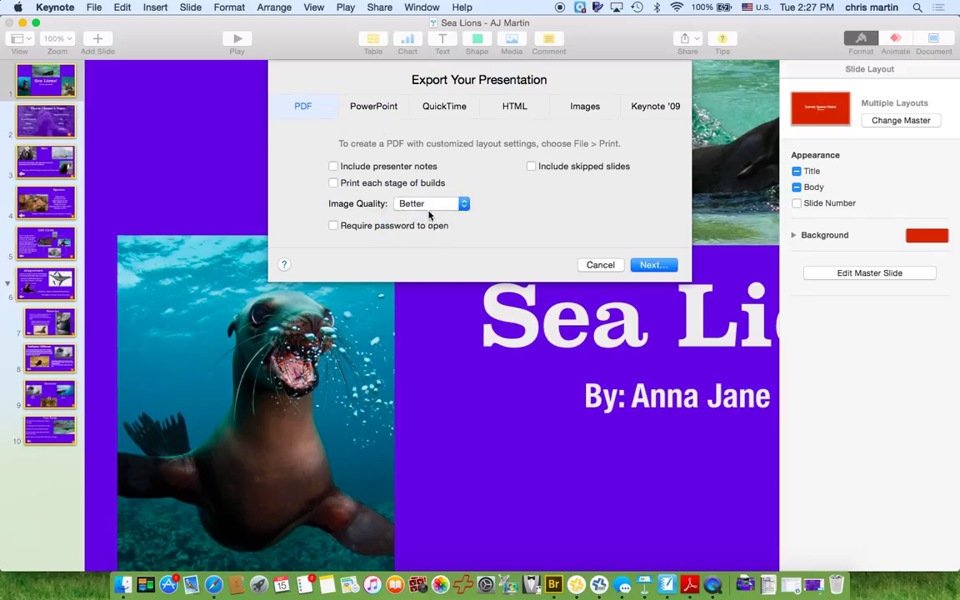
click(650, 264)
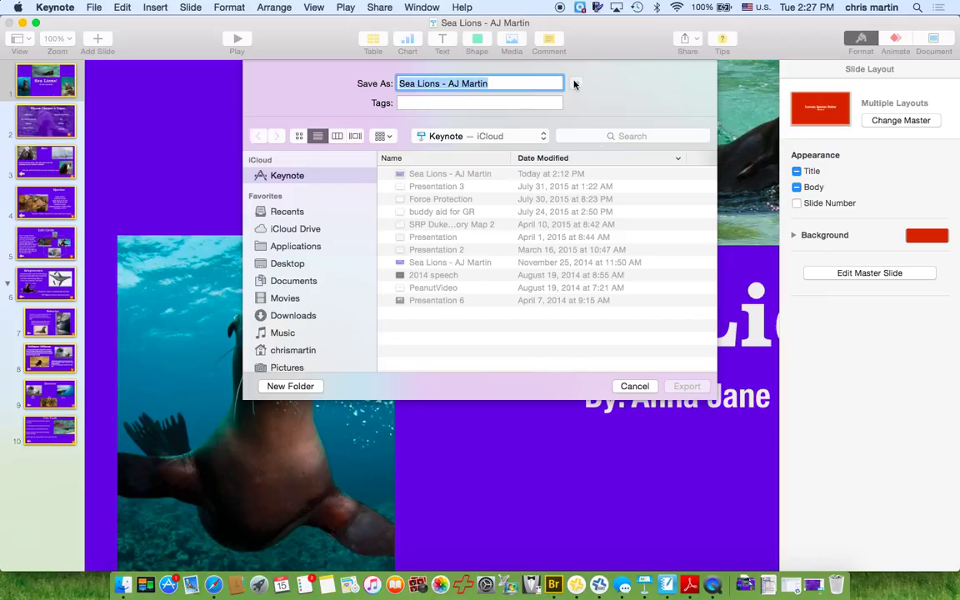
Look through the Documents folder in the save dialog, then cancel the PDF export.
click(294, 281)
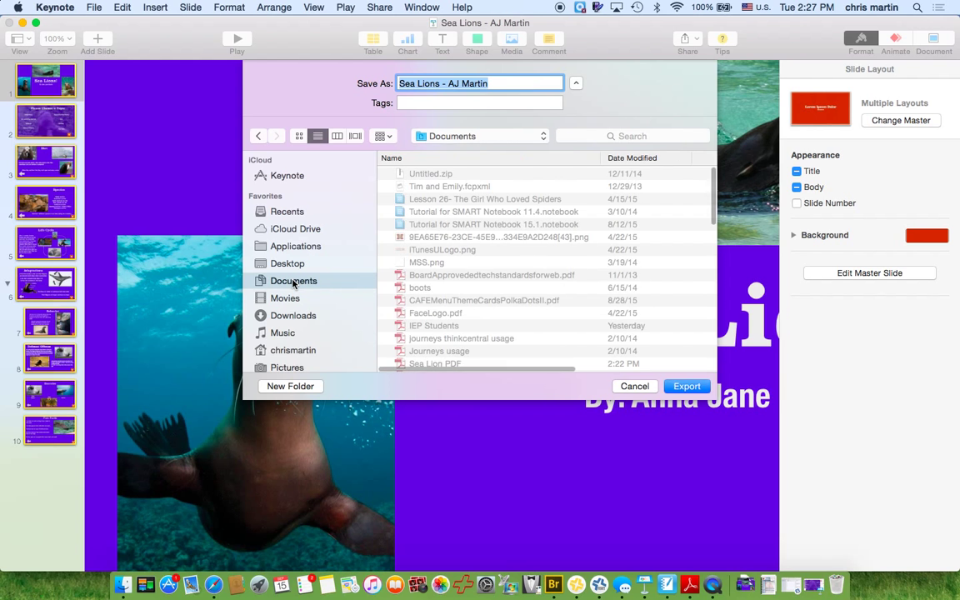
scroll(472, 334, down, 5)
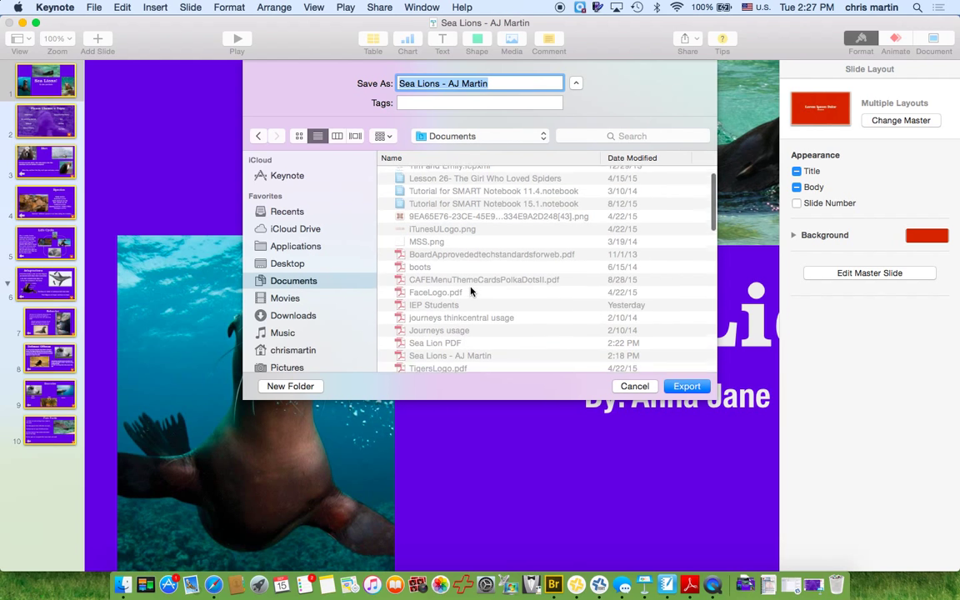
scroll(472, 290, down, 1)
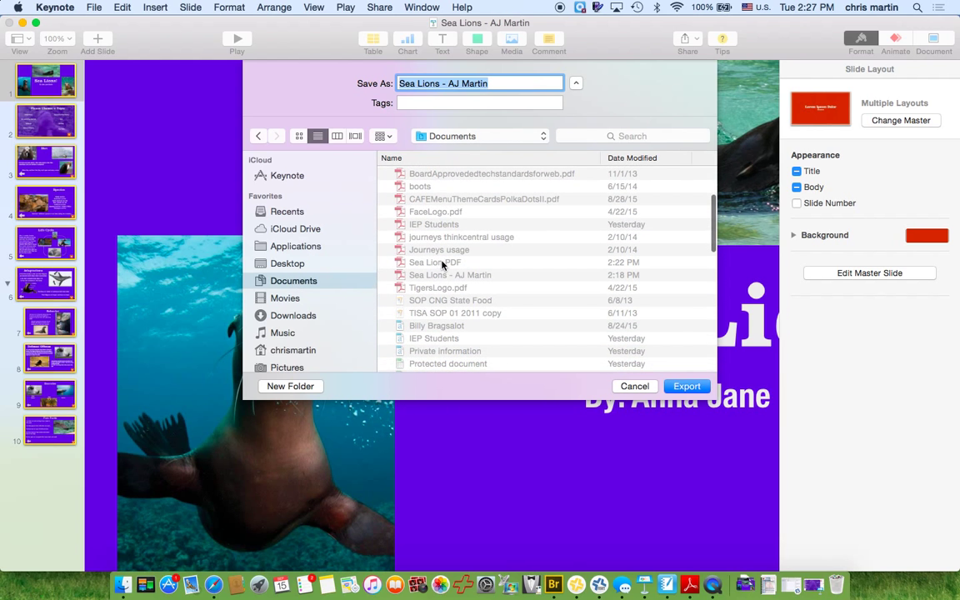
click(644, 389)
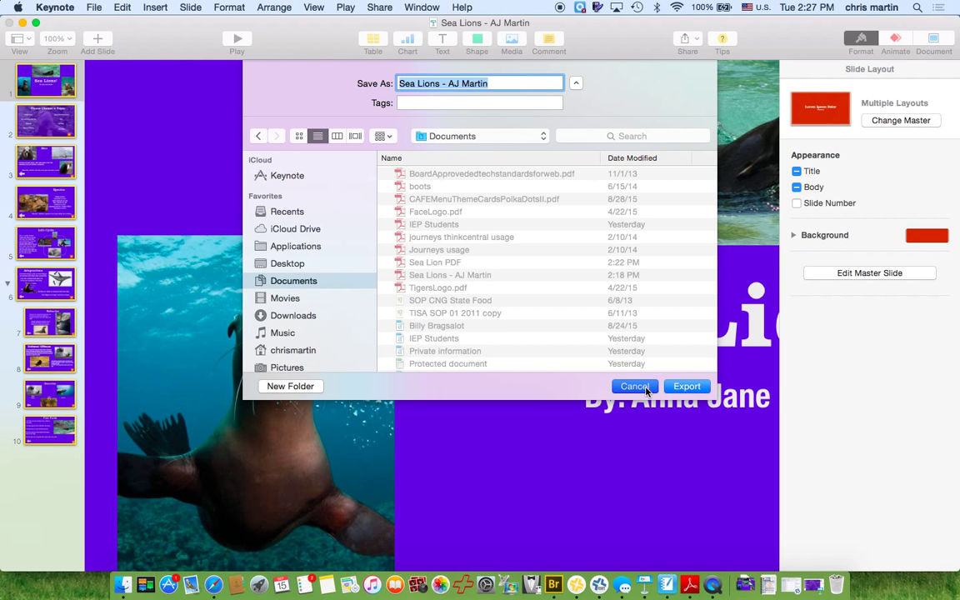
Minimize the Keynote presentation window and open a new Finder window.
click(22, 23)
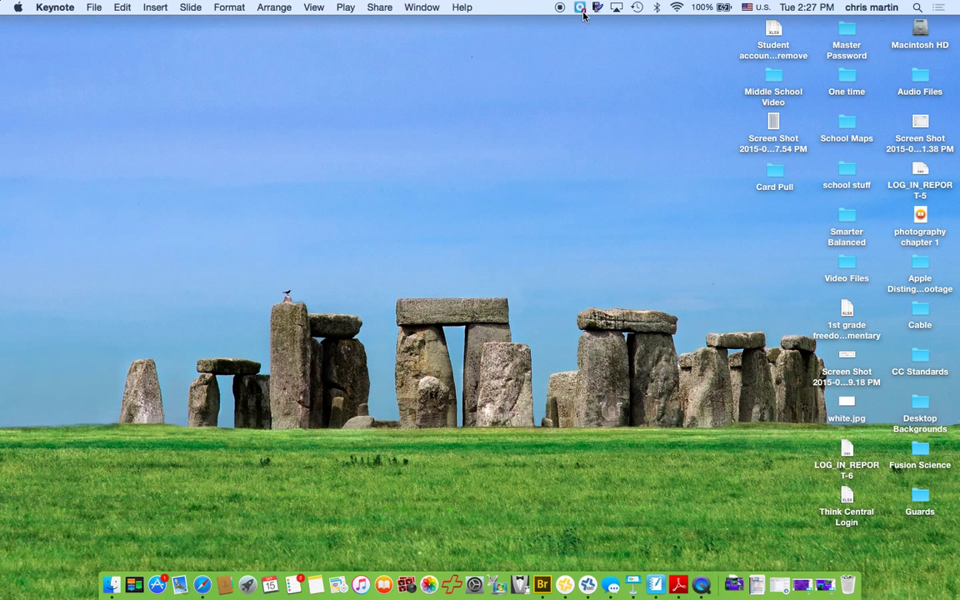
click(113, 581)
Quick Look the Sea Lion PDF in Documents, then bring up its context menu.
scroll(238, 350, down, 3)
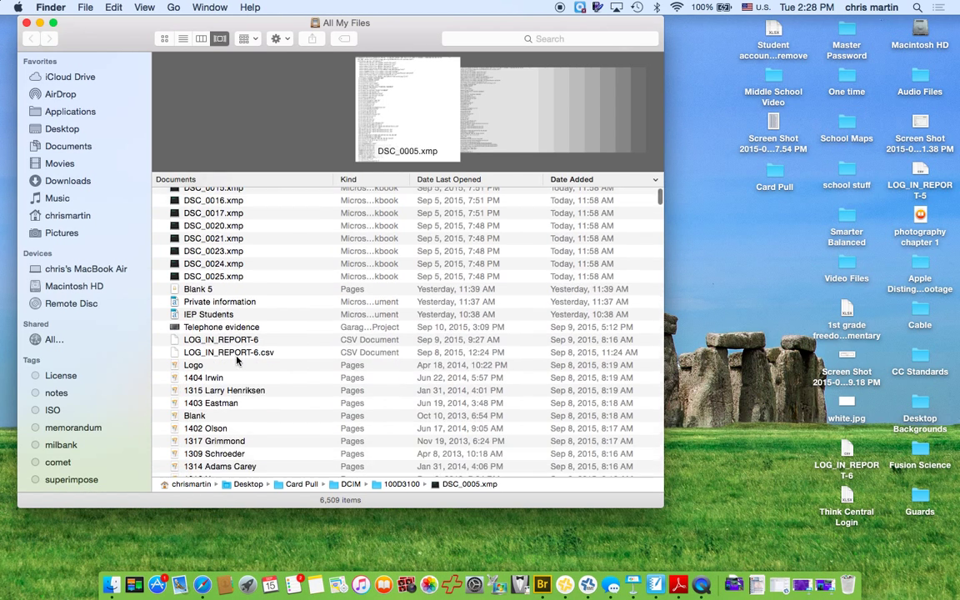
scroll(237, 360, down, 4)
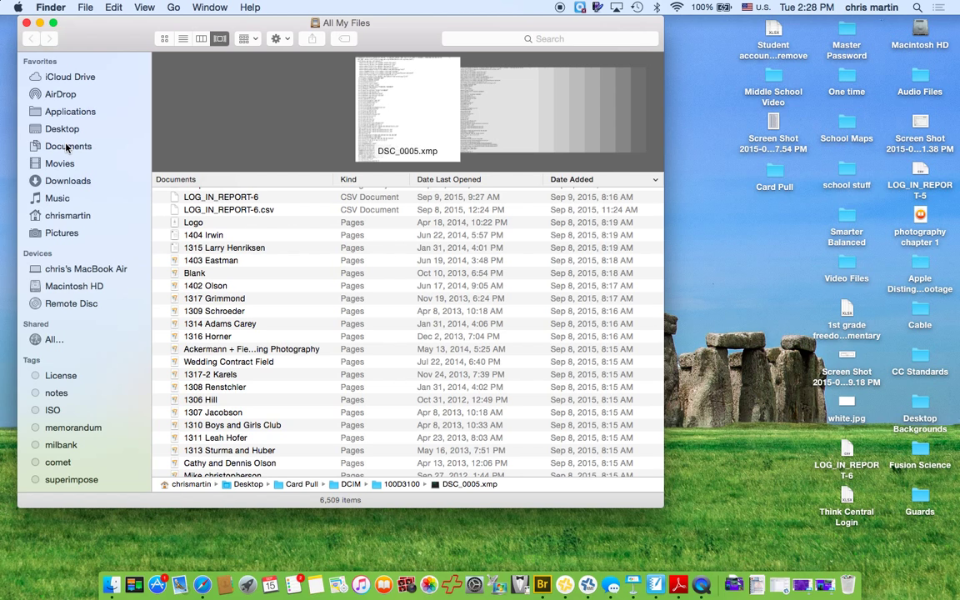
click(67, 147)
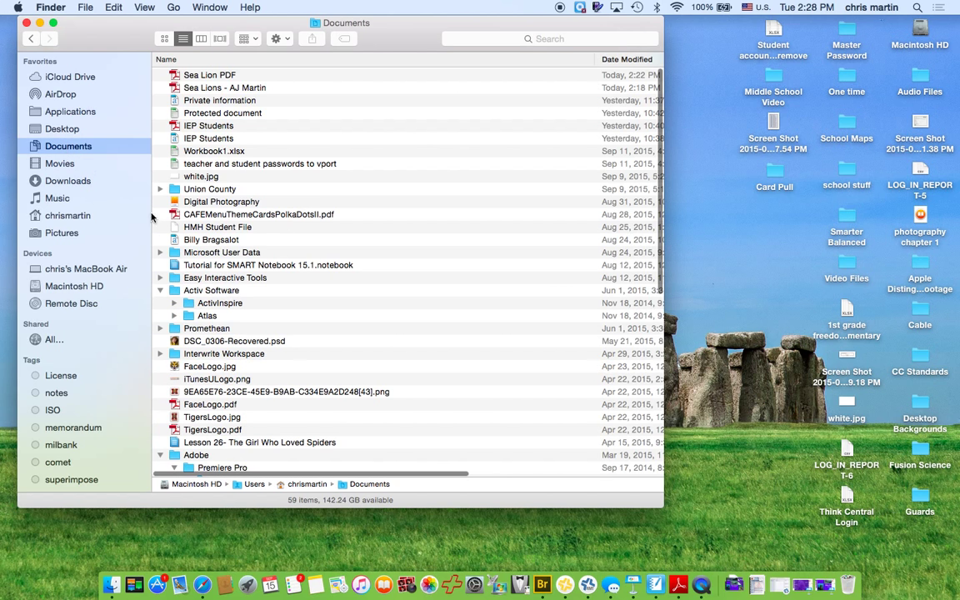
click(208, 76)
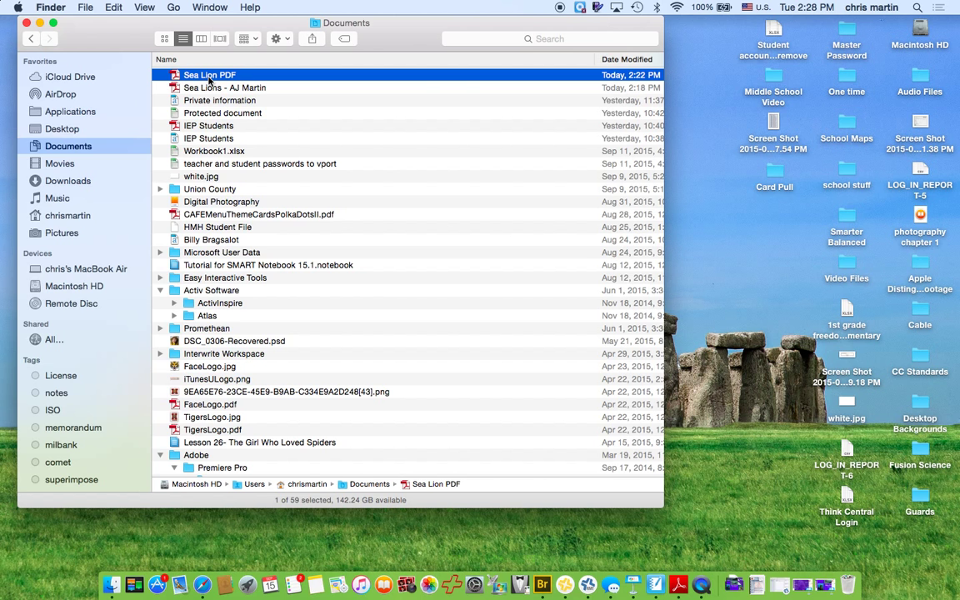
key(space)
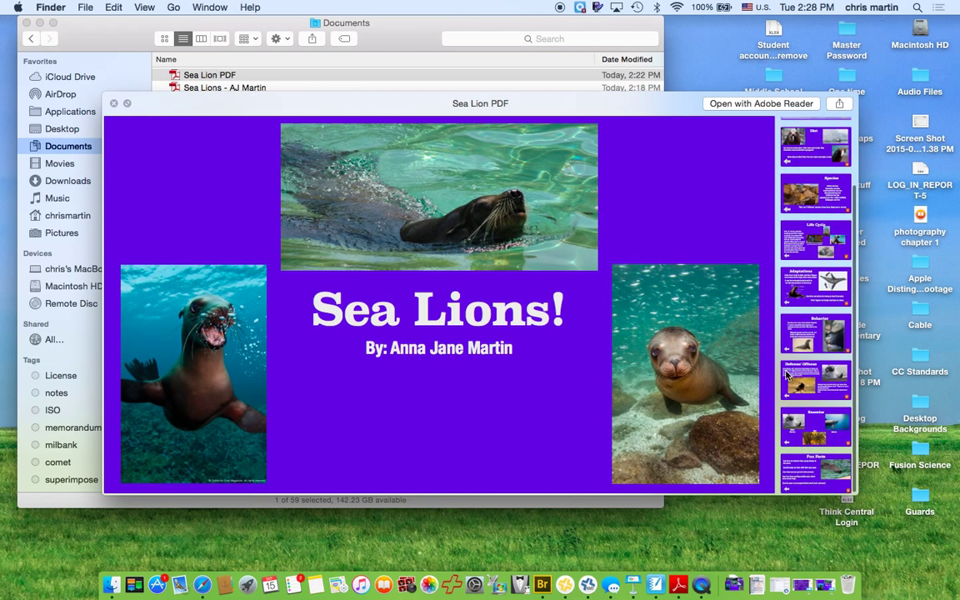
click(114, 104)
right_click(192, 77)
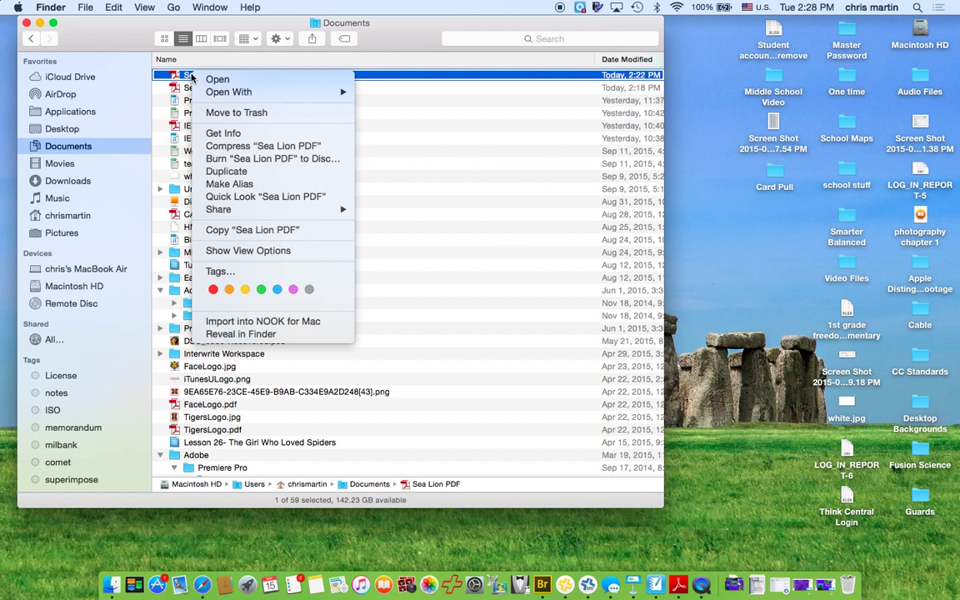
Open the Sea Lion PDF in Preview beside Finder and select all ten page thumbnails.
mouse_move(250, 92)
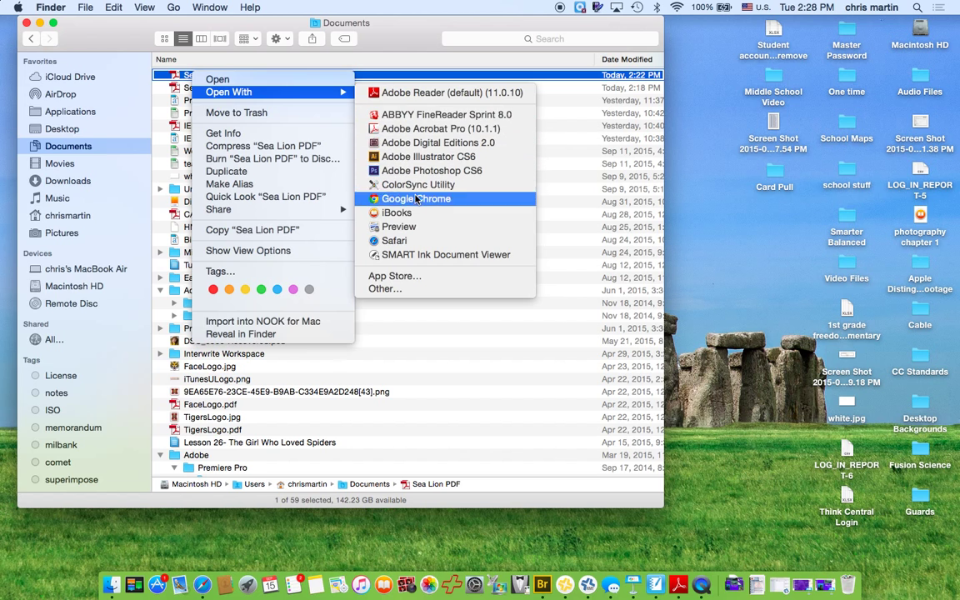
click(398, 226)
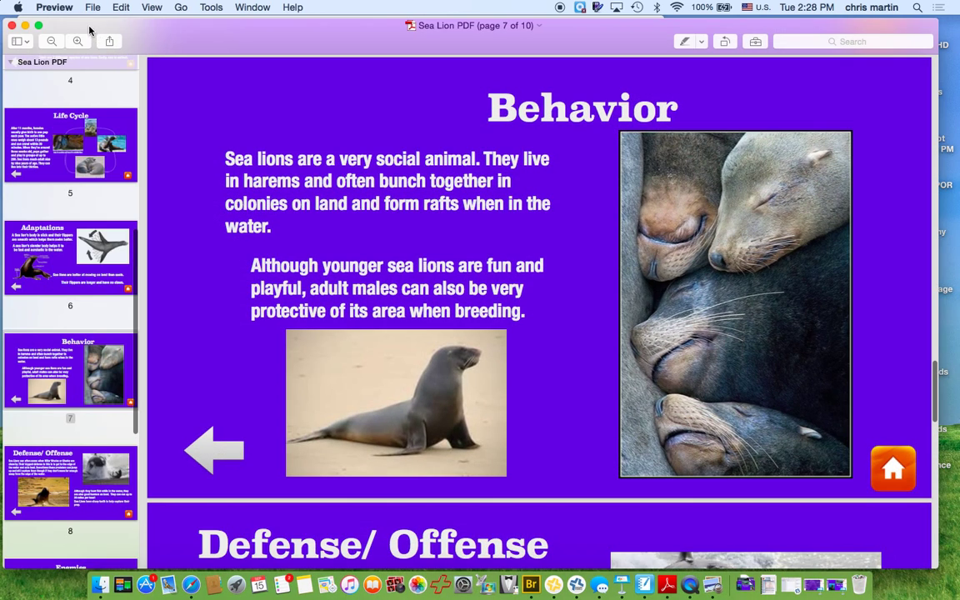
double_click(83, 27)
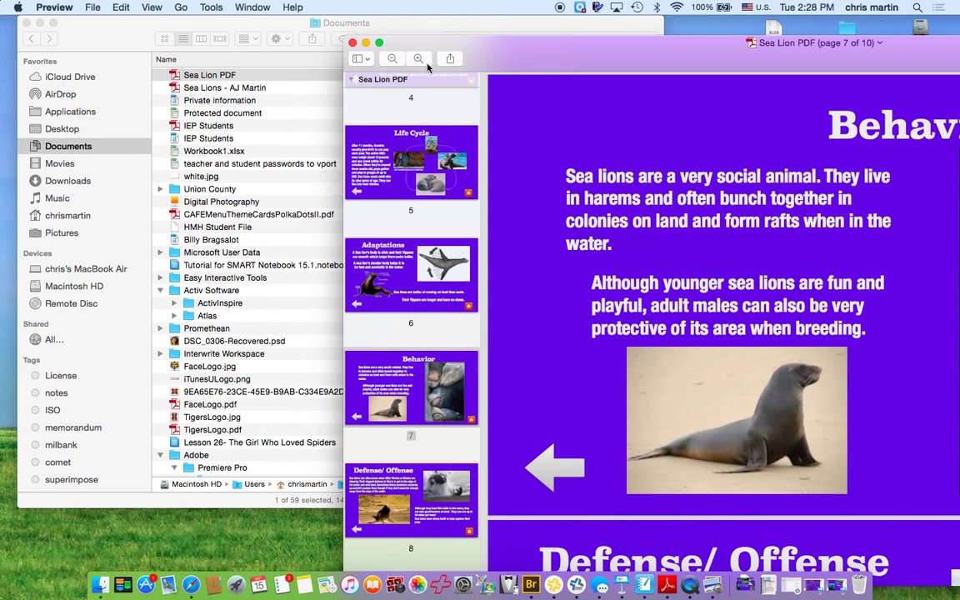
click(424, 147)
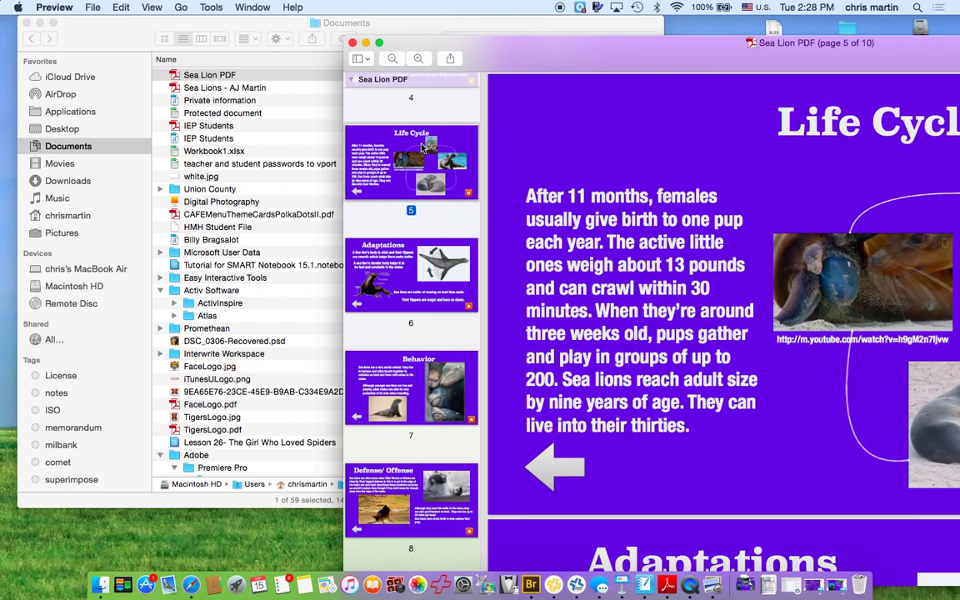
key(super+a)
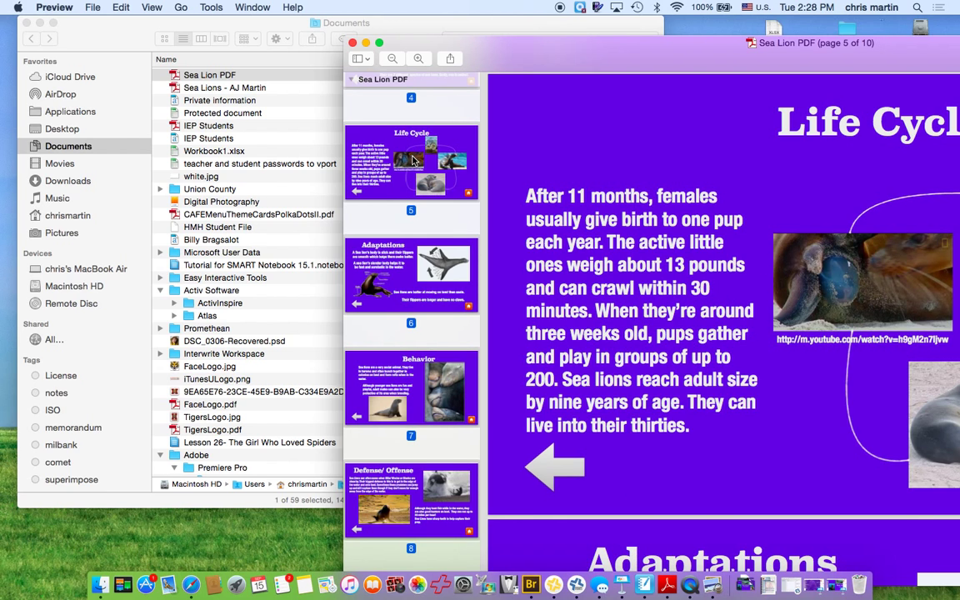
click(581, 7)
Launch SMART Notebook and drag the ten Sea Lion PDF pages into the untitled notebook.
click(593, 23)
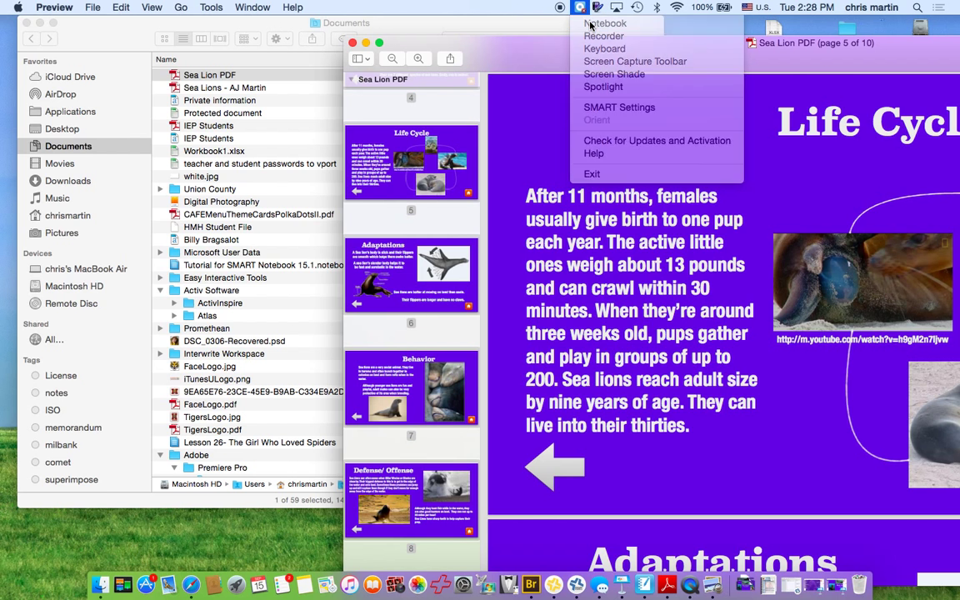
drag(546, 42, 792, 33)
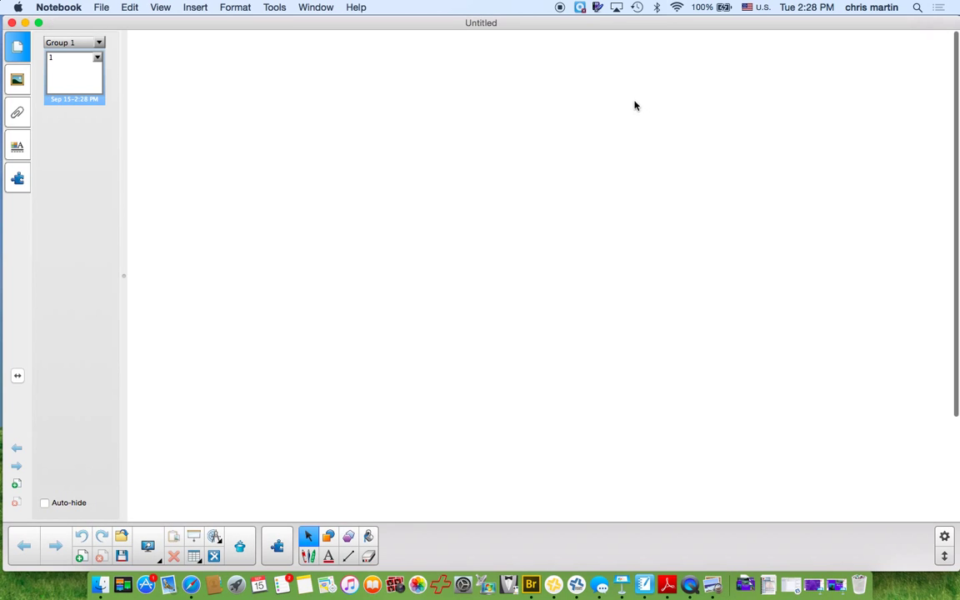
click(500, 27)
drag(500, 27, 489, 155)
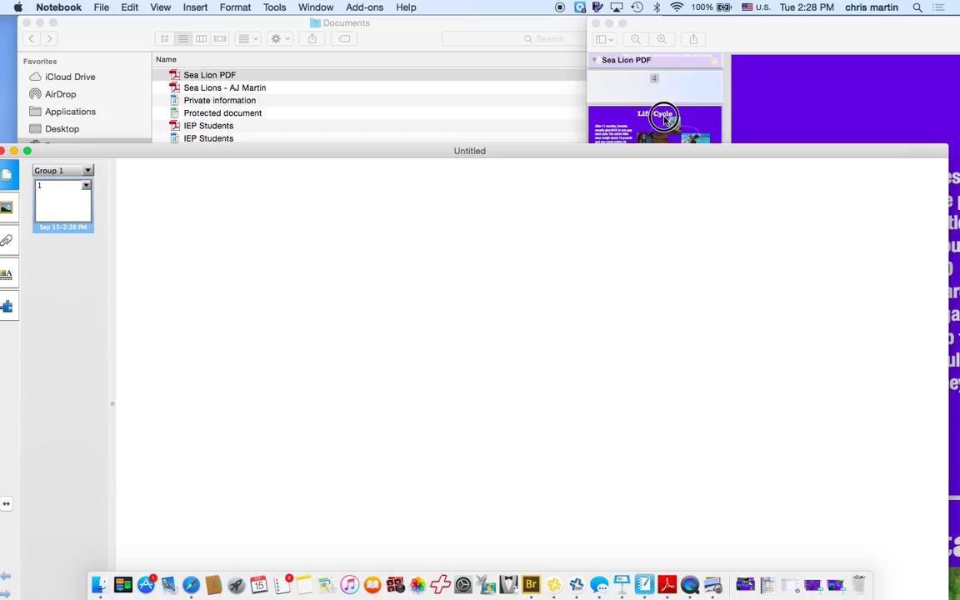
drag(665, 121, 398, 266)
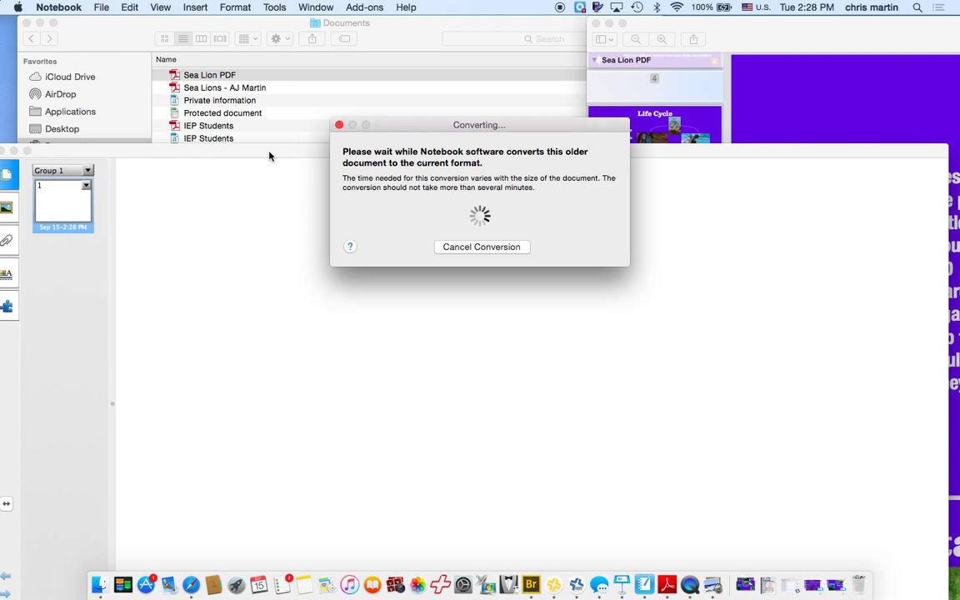
drag(266, 147, 284, 21)
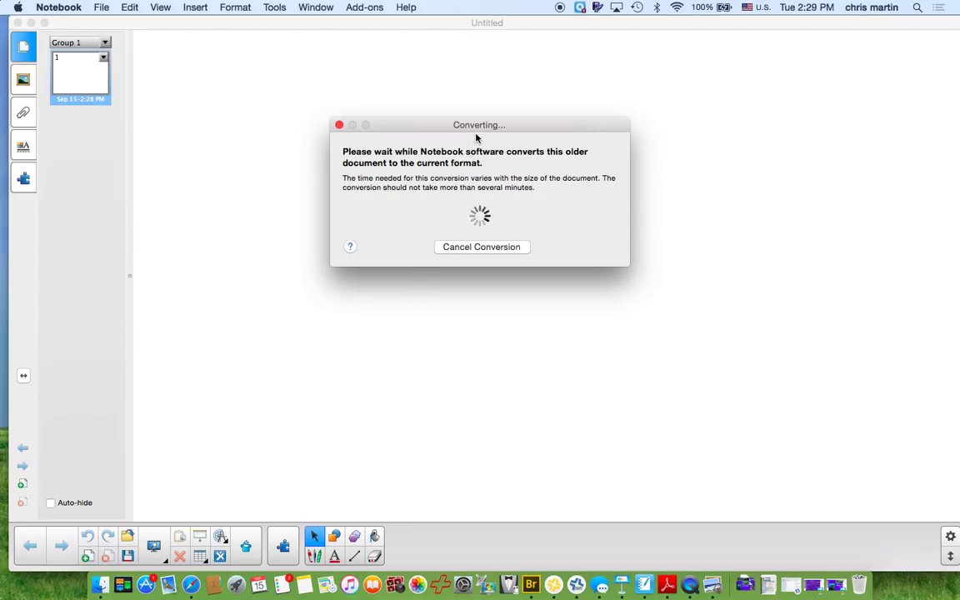
drag(478, 127, 729, 24)
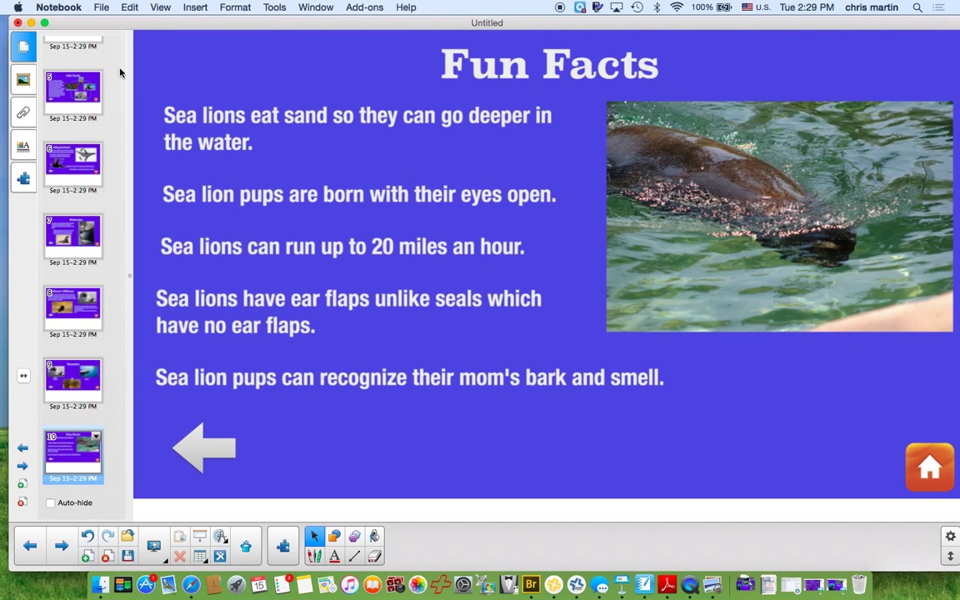
scroll(80, 278, up, 5)
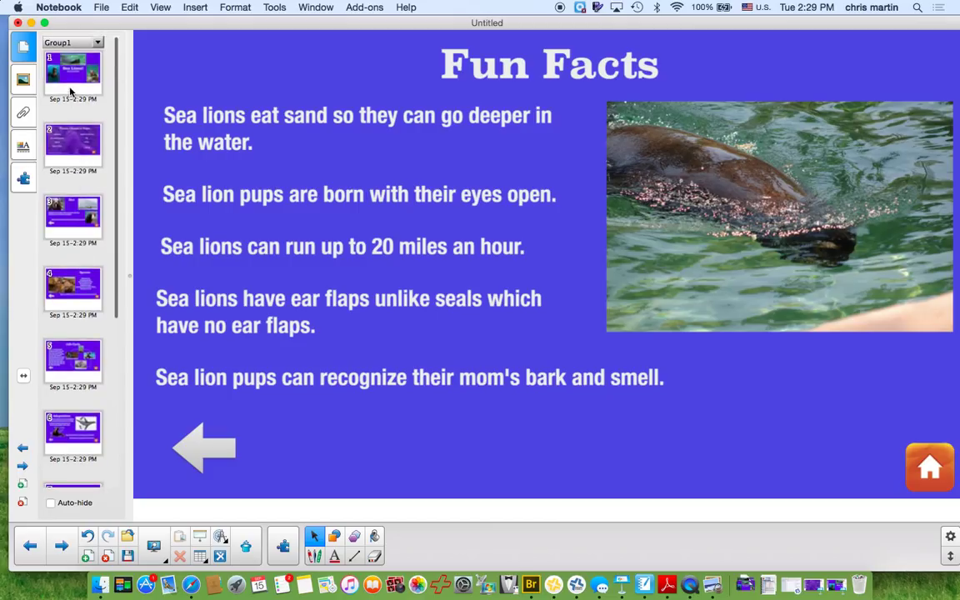
On slide 2, Please Choose a Topic, select the Pens tool with a thinner line.
click(70, 162)
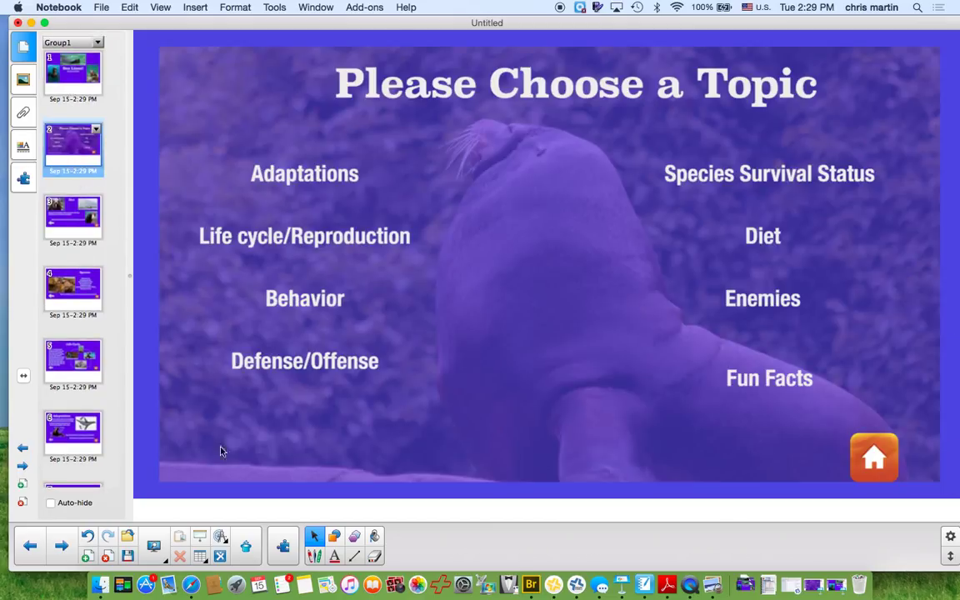
click(314, 556)
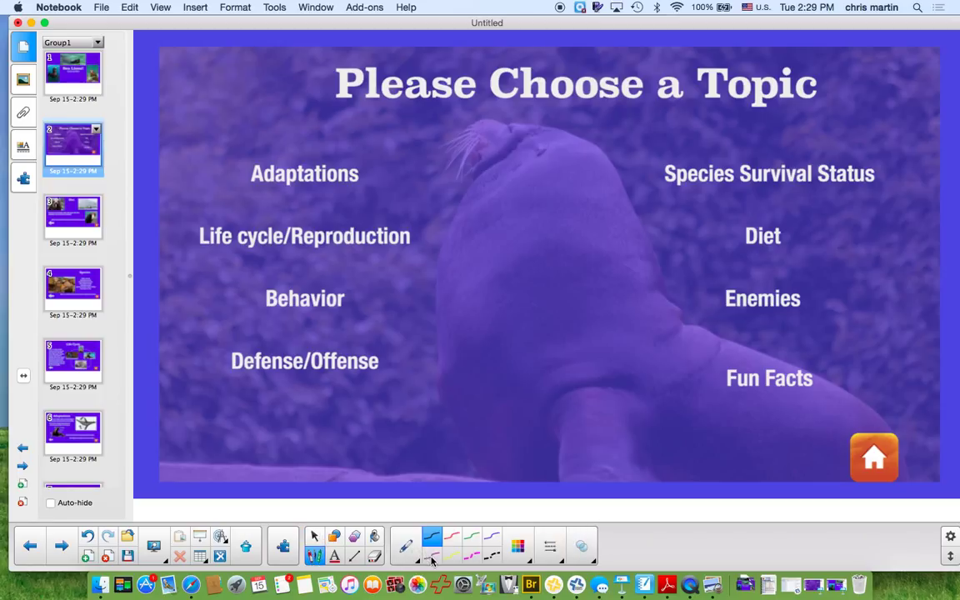
click(434, 557)
click(554, 555)
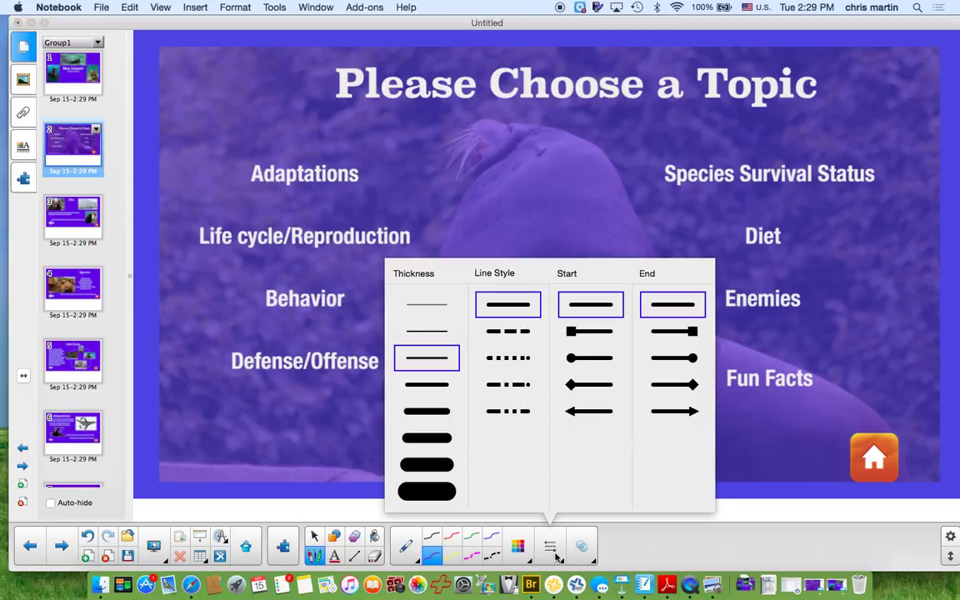
click(423, 332)
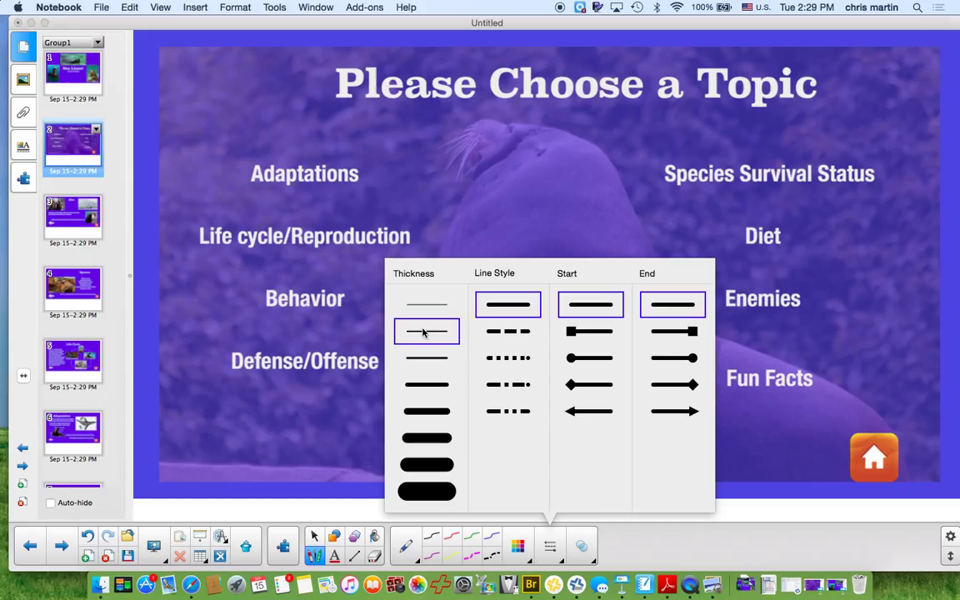
click(247, 181)
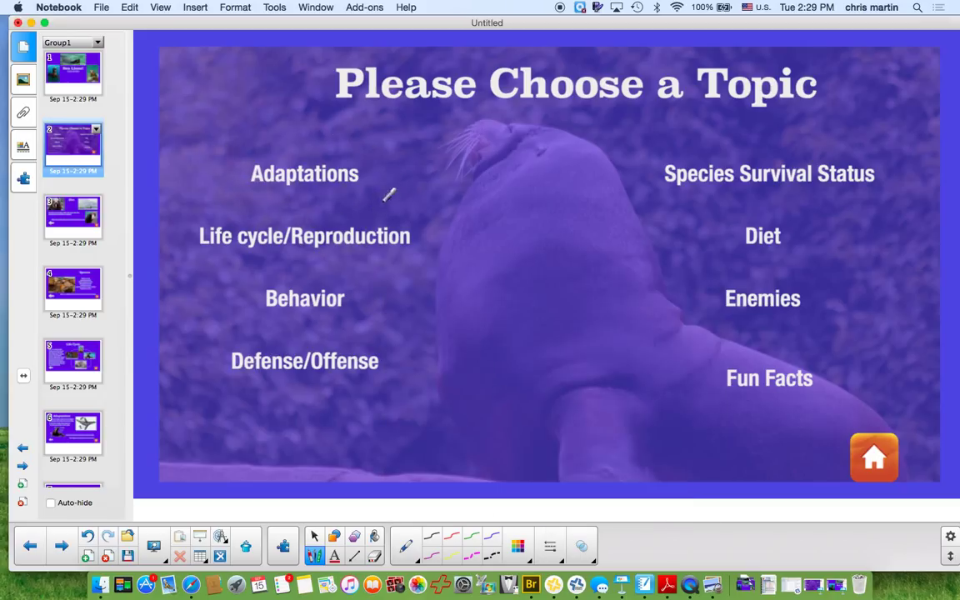
Loop Adaptations and Life cycle in purple, then Species Survival Status and Diet in yellow.
mouse_move(385, 196)
mouse_down()
mouse_move(236, 158)
mouse_move(255, 93)
mouse_move(384, 200)
mouse_move(401, 353)
mouse_move(457, 262)
mouse_move(350, 354)
mouse_up()
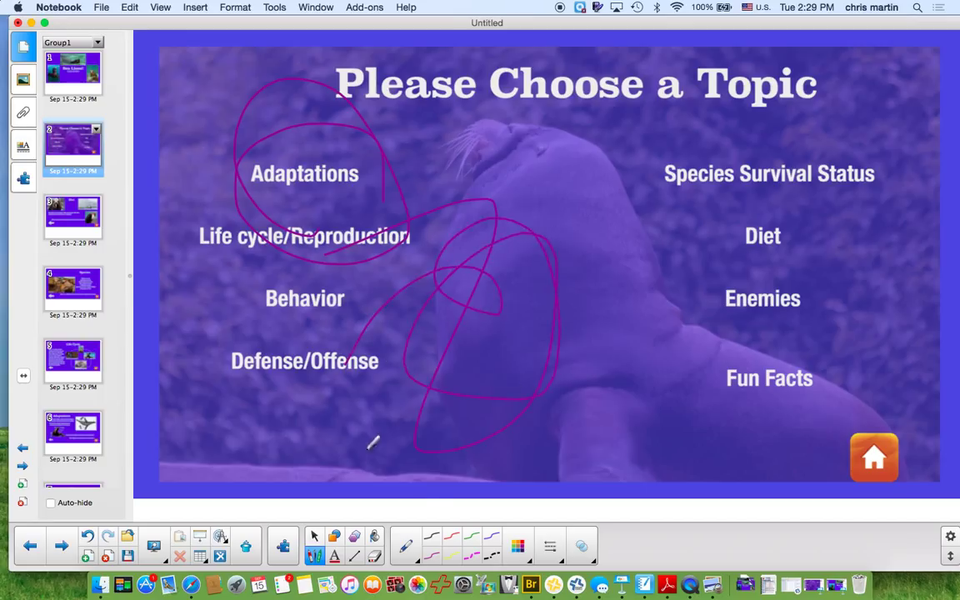
click(451, 556)
mouse_move(552, 275)
mouse_down()
mouse_move(686, 262)
mouse_move(746, 227)
mouse_move(609, 222)
mouse_move(718, 252)
mouse_move(686, 243)
mouse_move(620, 371)
mouse_move(570, 220)
mouse_move(368, 188)
mouse_move(375, 309)
mouse_move(372, 286)
mouse_up()
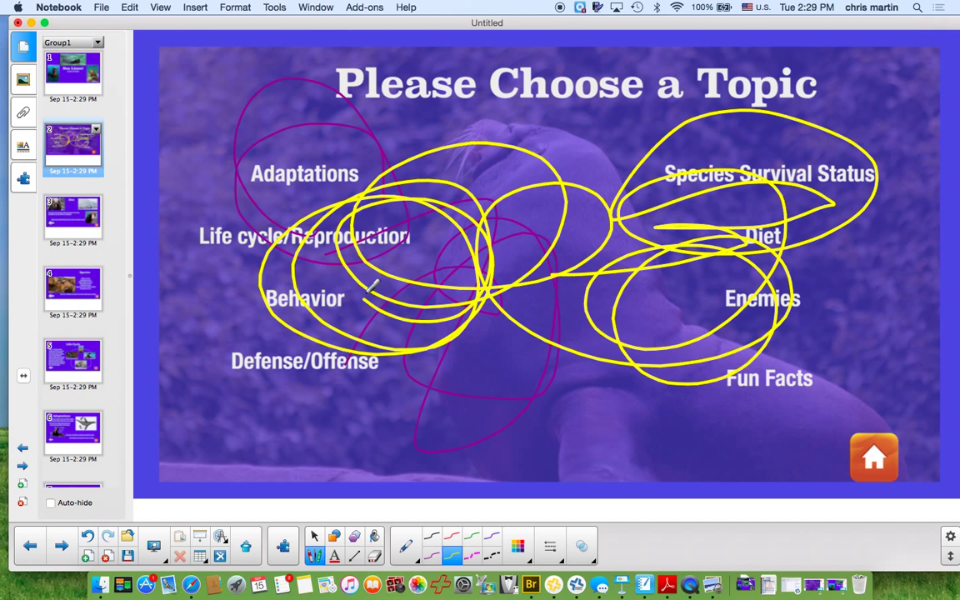